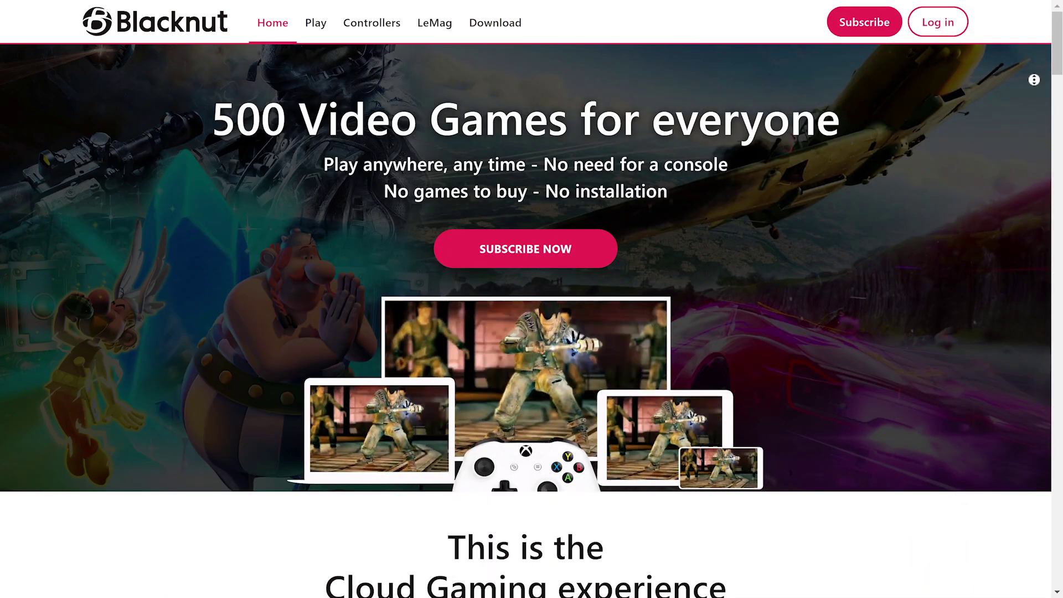
Step: Review the Blacknut home page sections on the cloud gaming experience, subscription pricing and game selection
scroll(1034, 81, down, 1)
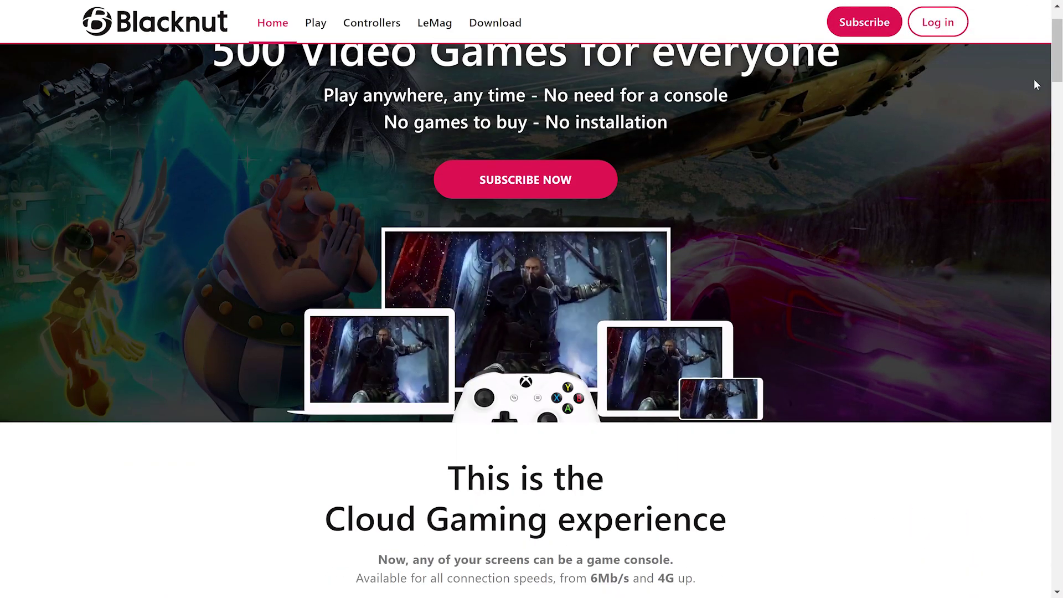
scroll(1036, 83, up, 1)
scroll(1036, 83, down, 1)
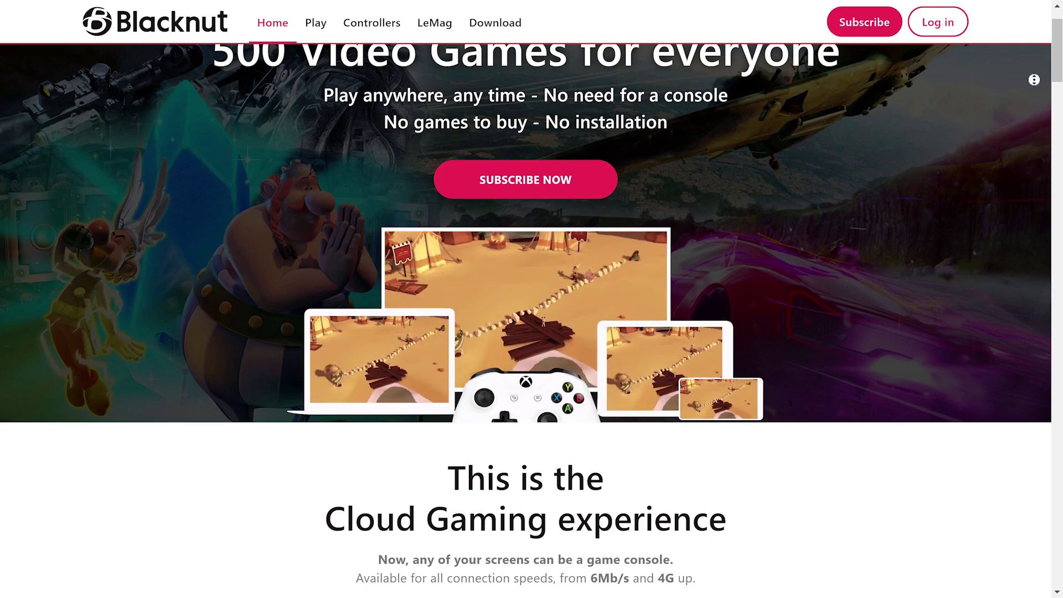
scroll(1034, 83, down, 1)
scroll(1034, 125, down, 4)
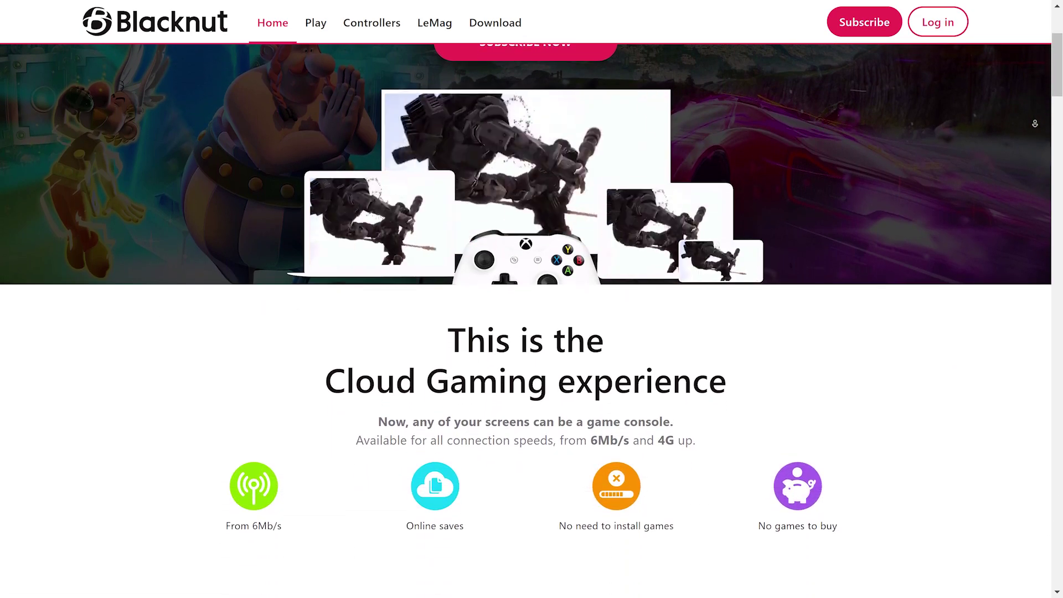
scroll(1035, 128, down, 5)
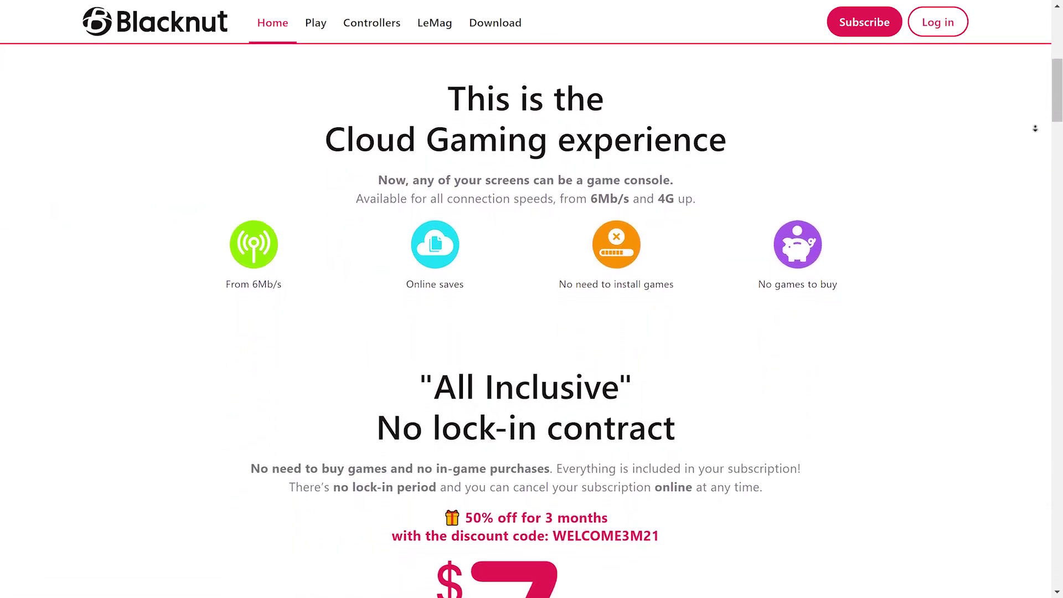
scroll(1035, 128, down, 5)
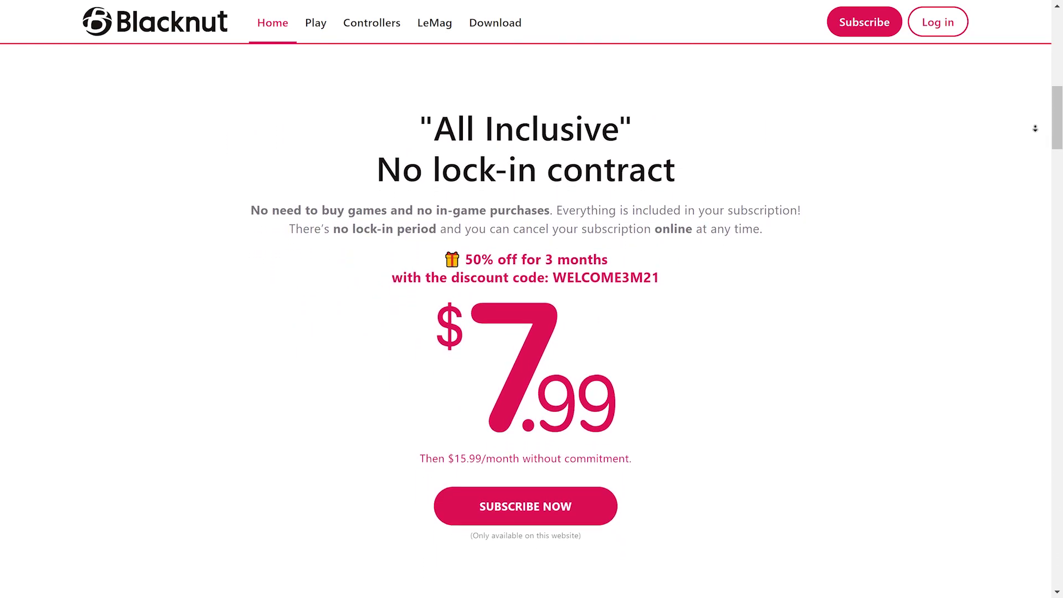
scroll(1034, 129, down, 5)
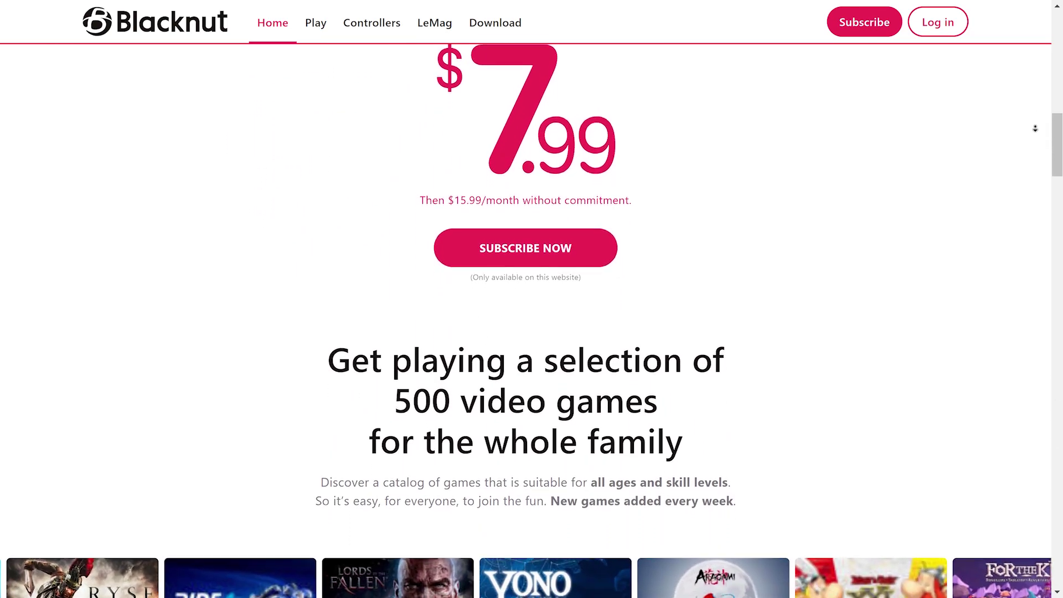
scroll(1034, 129, down, 5)
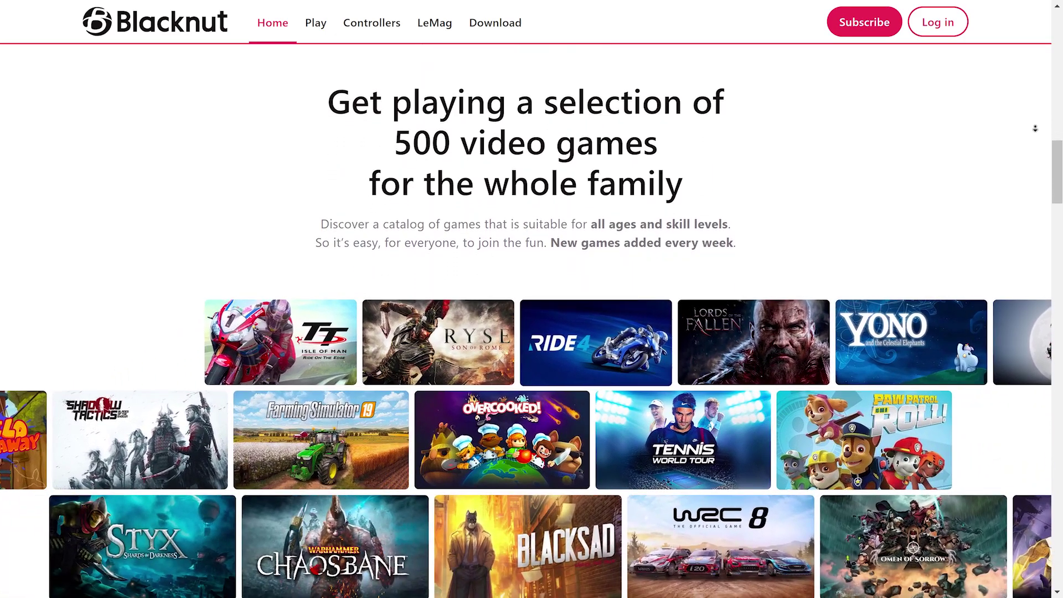
scroll(531, 321, down, 5)
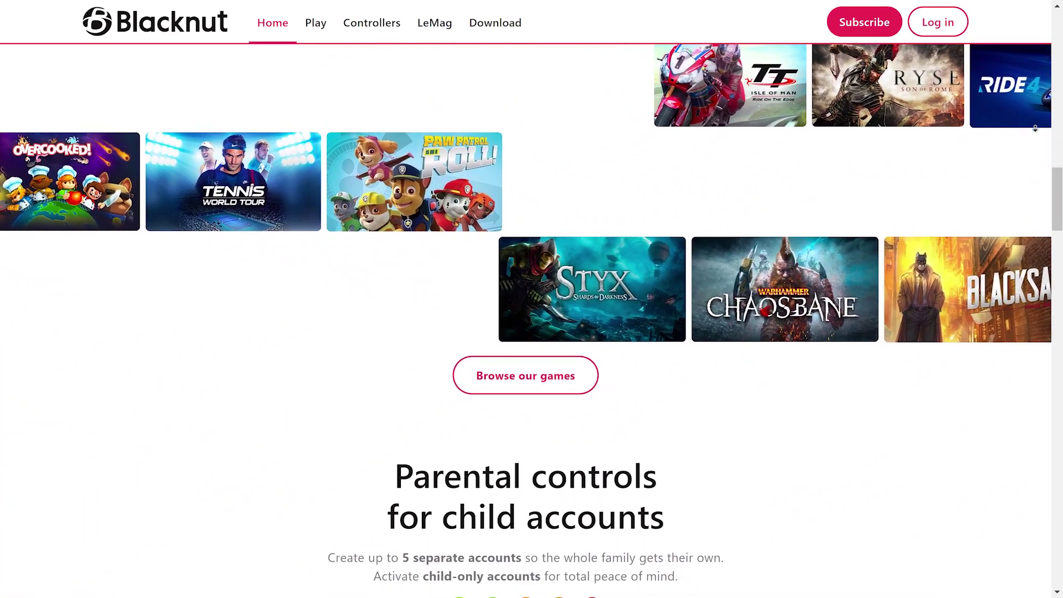
Step: Examine the home page sections on parental controls, supported devices, Xbox One controller connection and frequently asked questions
scroll(1034, 129, down, 5)
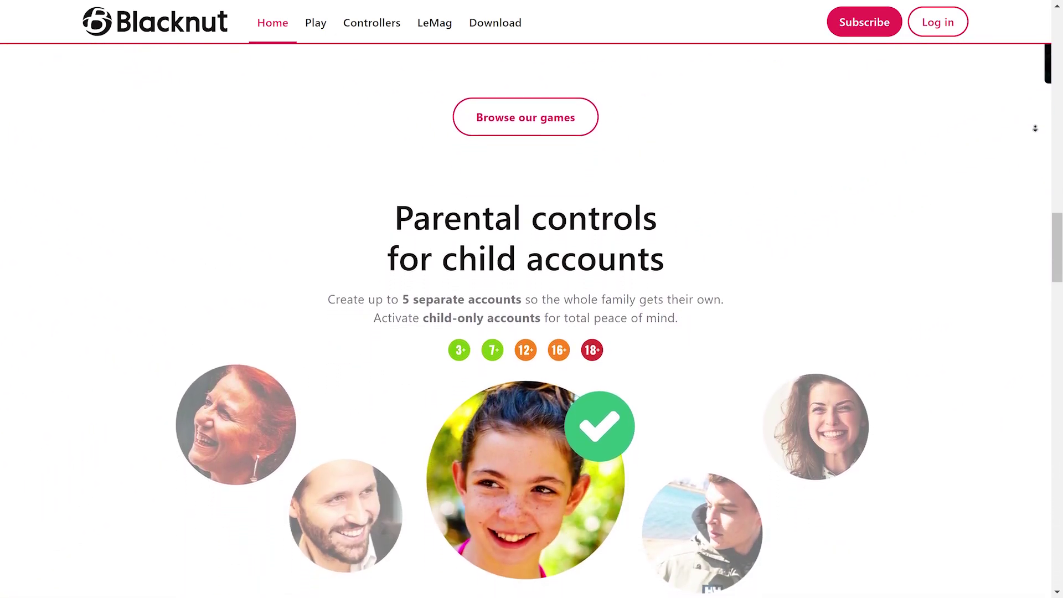
scroll(1035, 129, down, 5)
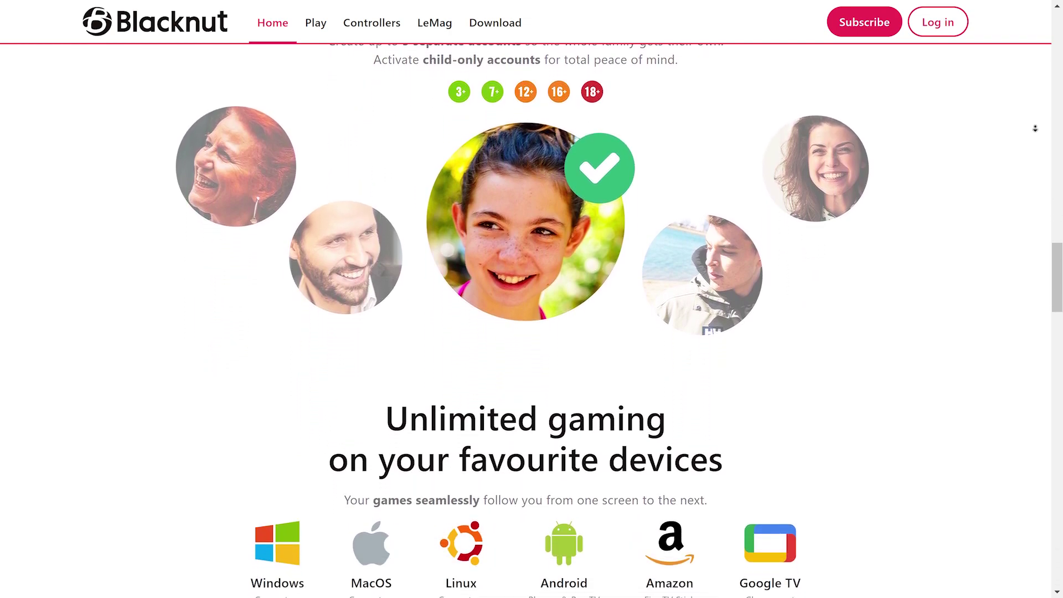
scroll(1035, 129, down, 5)
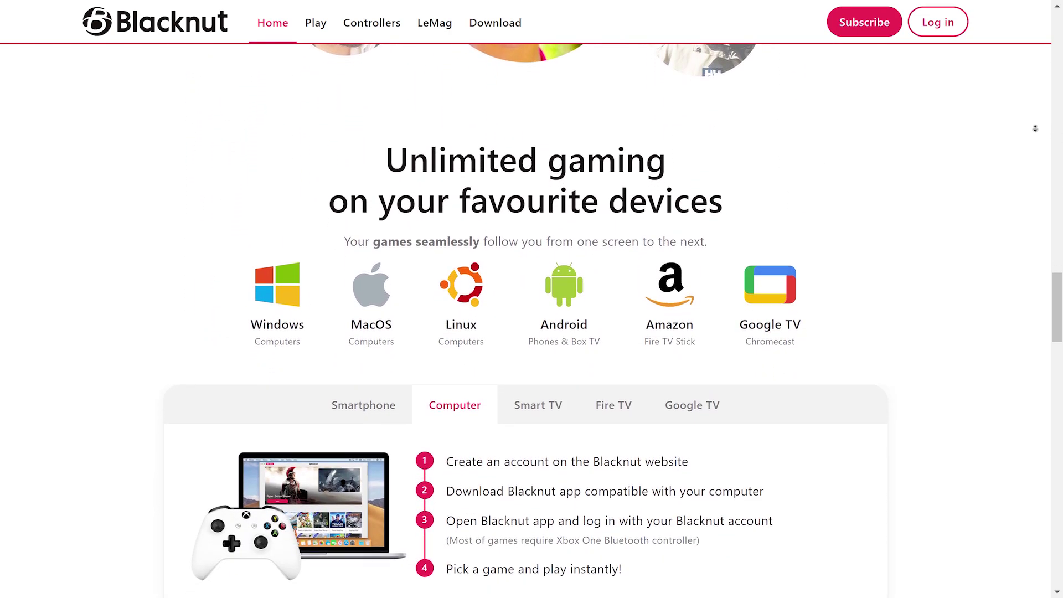
scroll(1035, 128, down, 5)
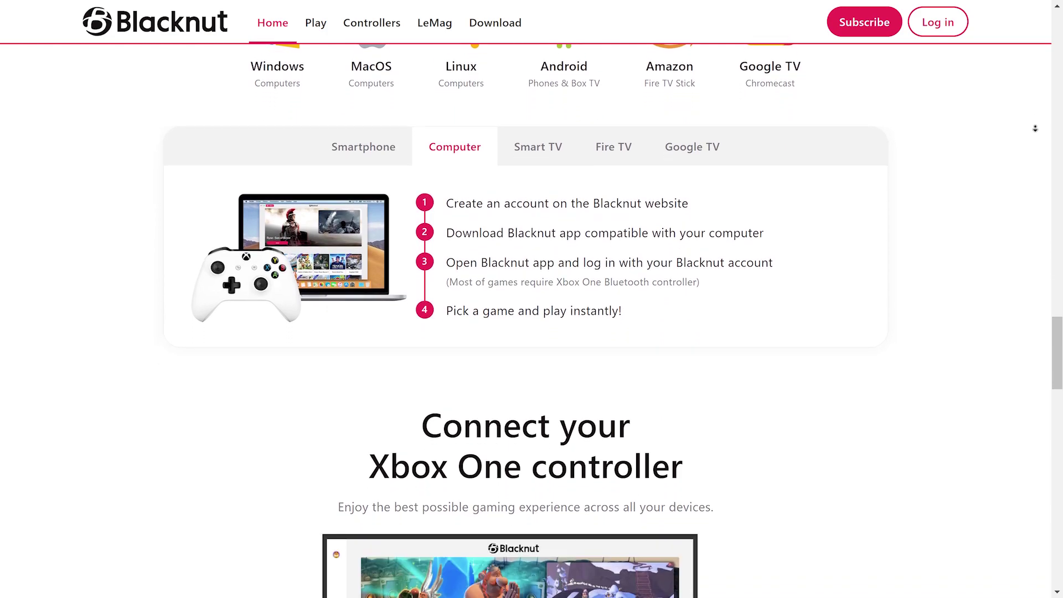
scroll(1034, 129, down, 5)
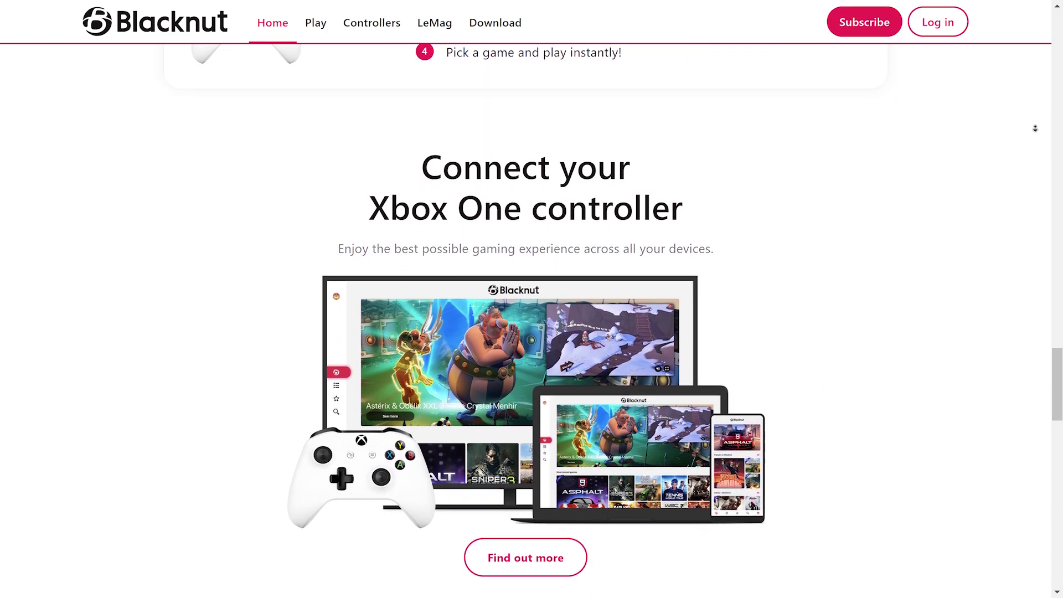
scroll(1035, 128, down, 5)
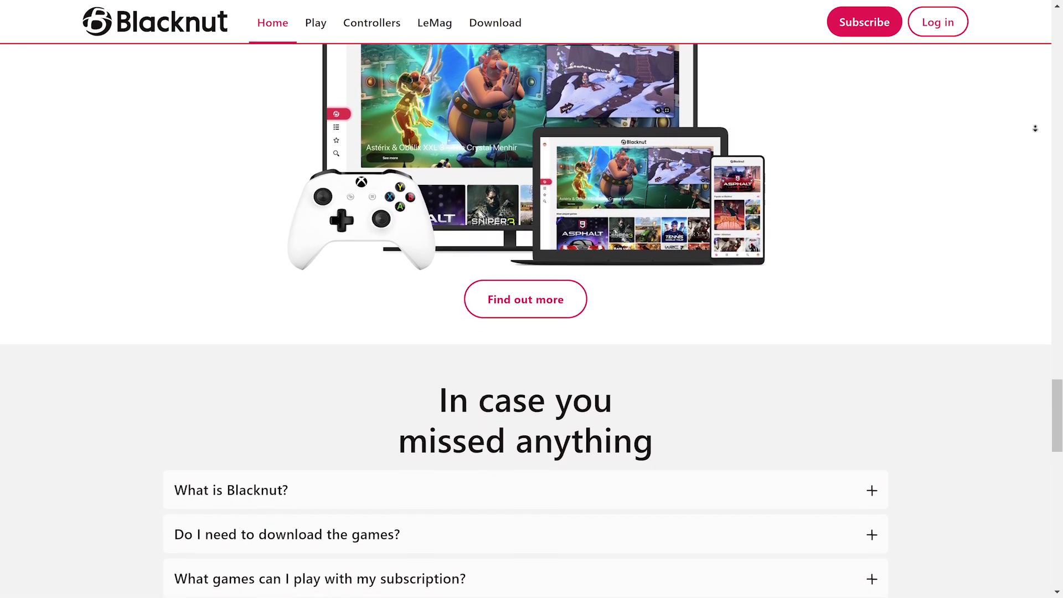
scroll(1034, 128, down, 5)
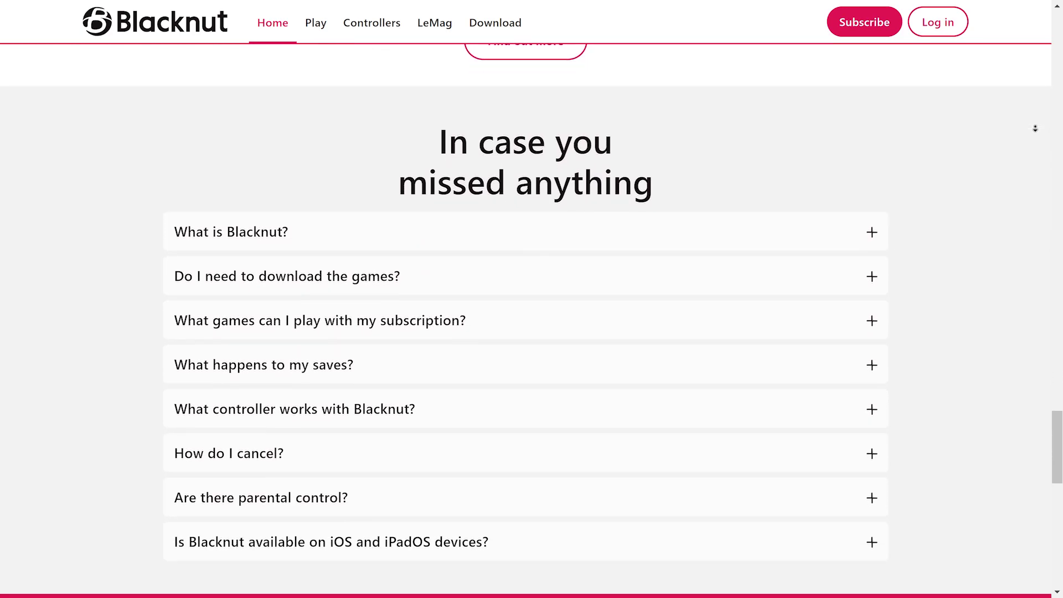
scroll(1034, 128, down, 3)
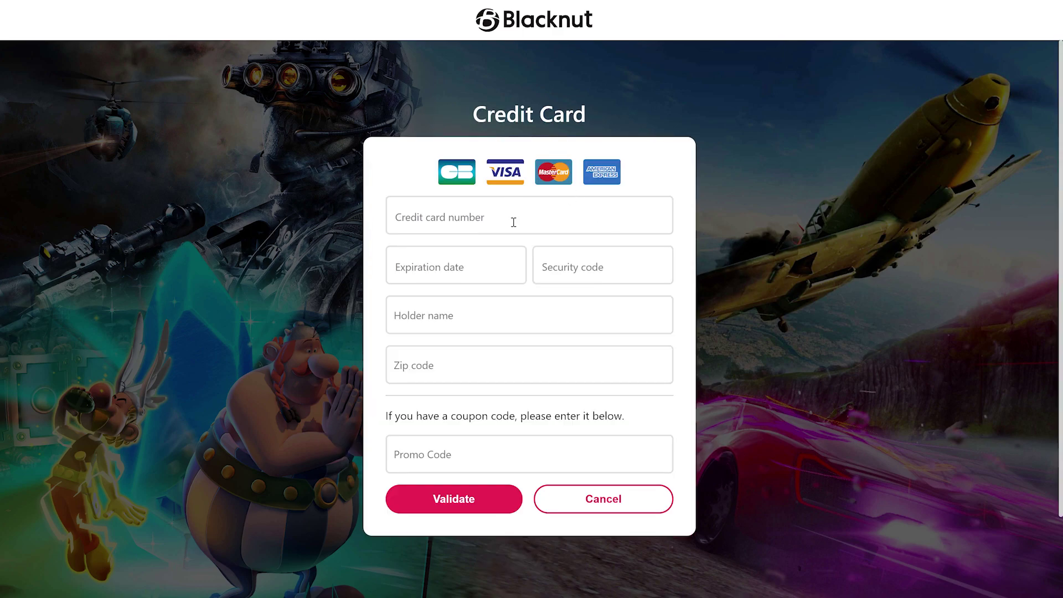
Step: Activate the credit card number field on the payment form
click(513, 221)
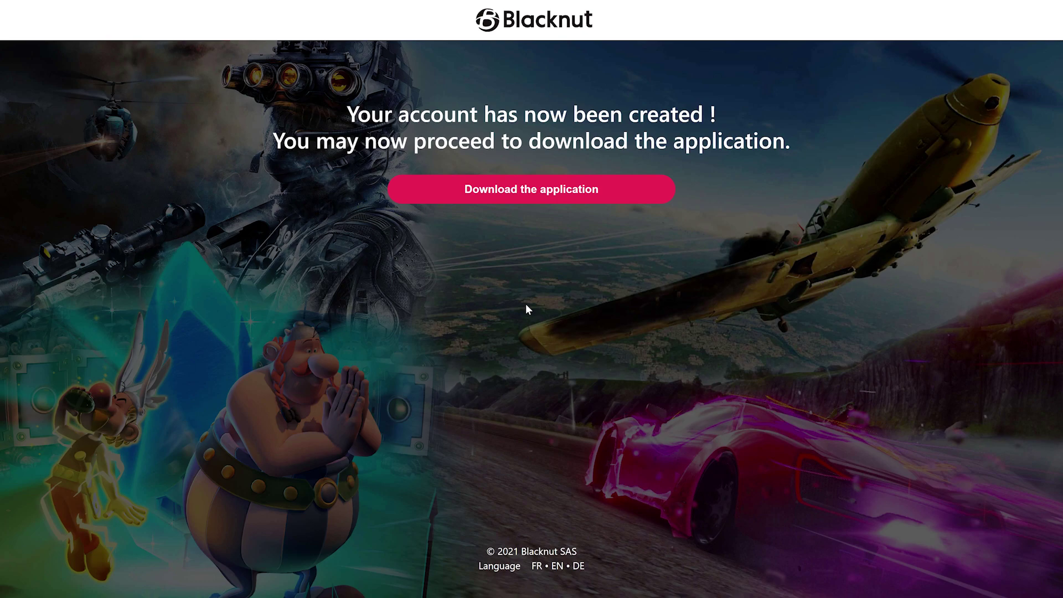
Step: Proceed from the account creation page to the app page and download the Blacknut app for Windows
click(530, 191)
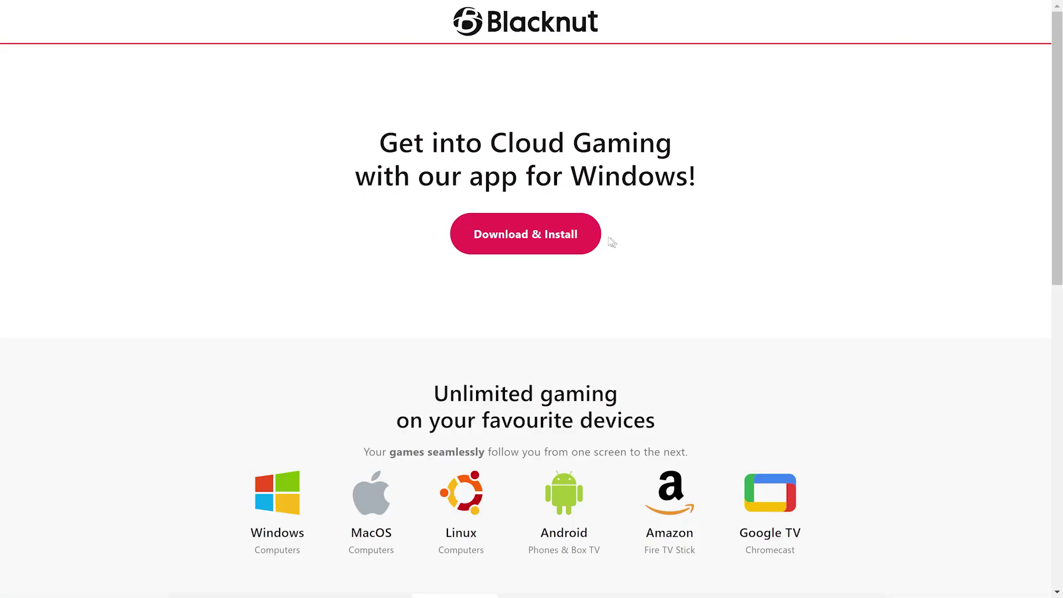
click(549, 239)
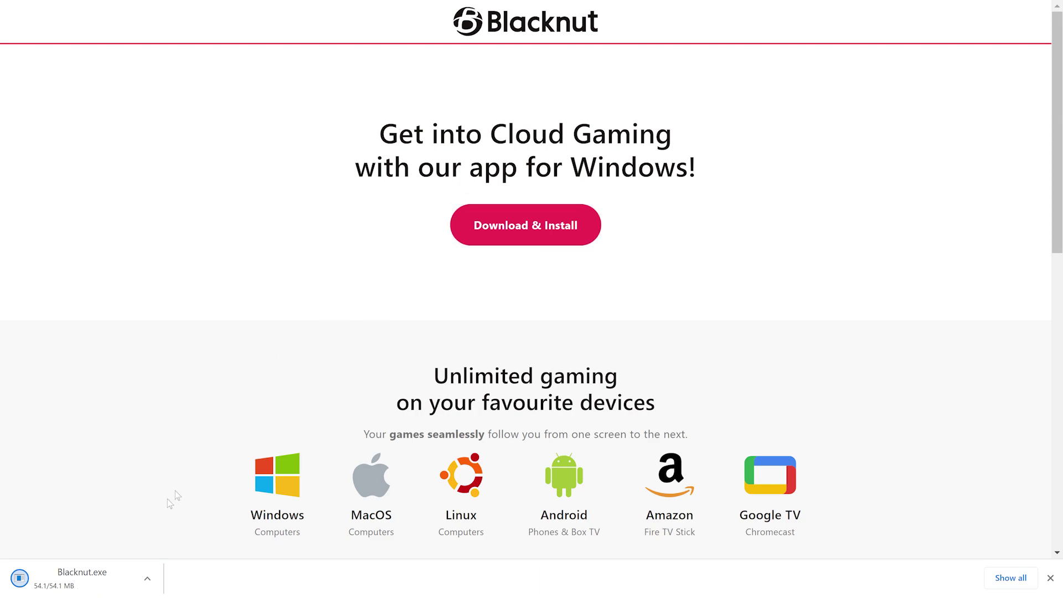
Step: Run the downloaded Blacknut.exe and choose to continue with an already existing Blacknut account
click(70, 577)
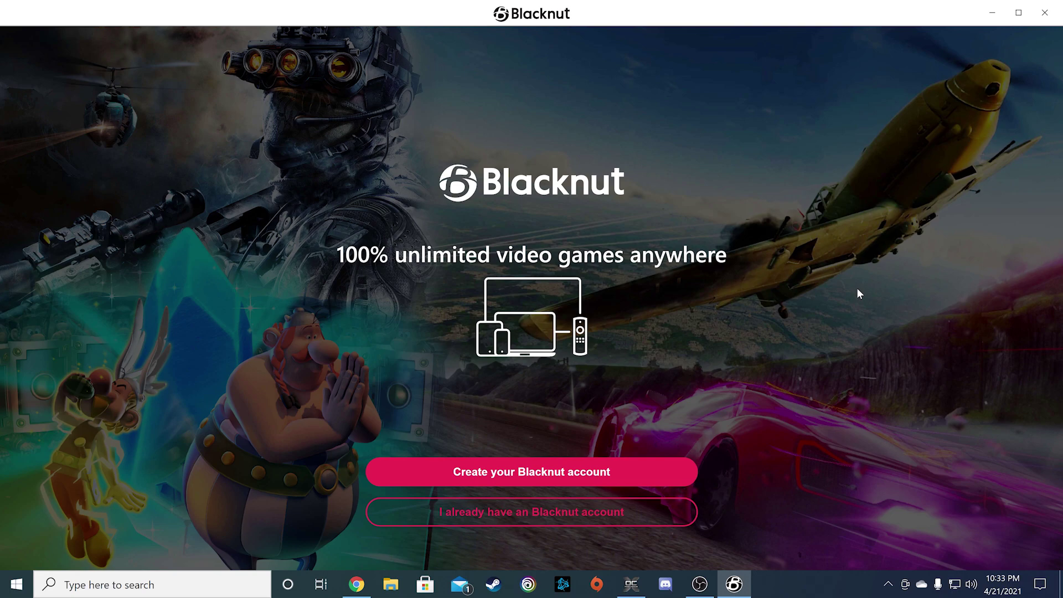
click(666, 520)
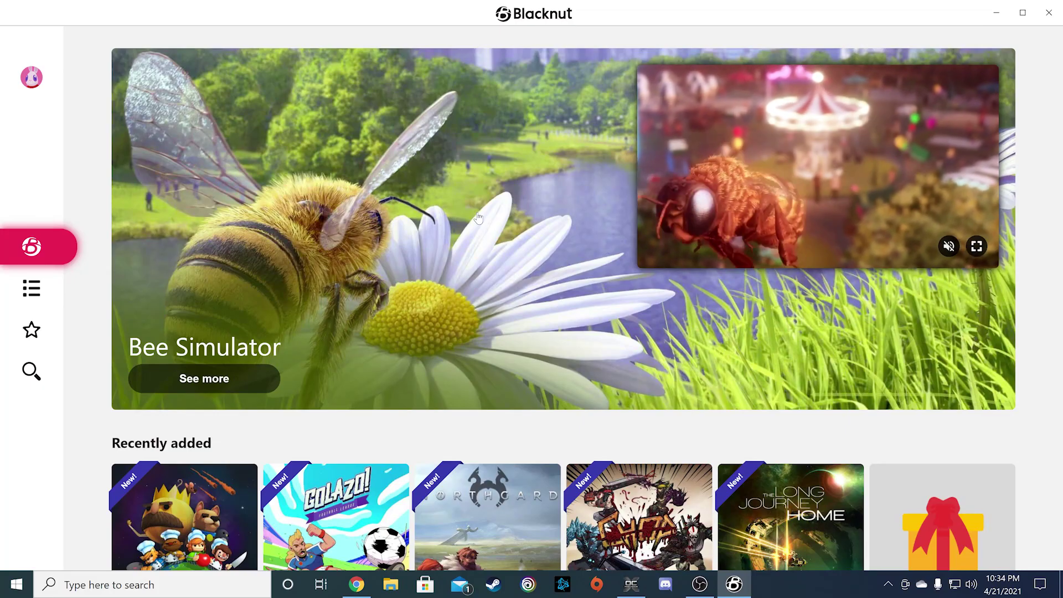
Step: Browse the app's game catalog from the recently added titles through Racing, Sport, Stealth and FPS to Platformer
scroll(1030, 324, down, 3)
scroll(1029, 324, down, 3)
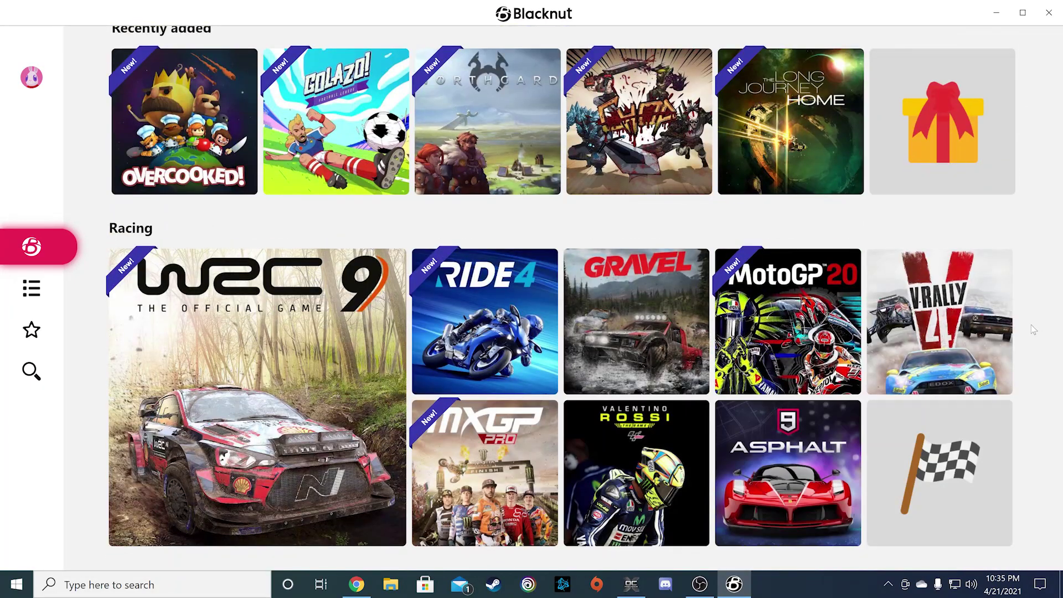
scroll(1031, 325, down, 5)
scroll(1031, 325, down, 3)
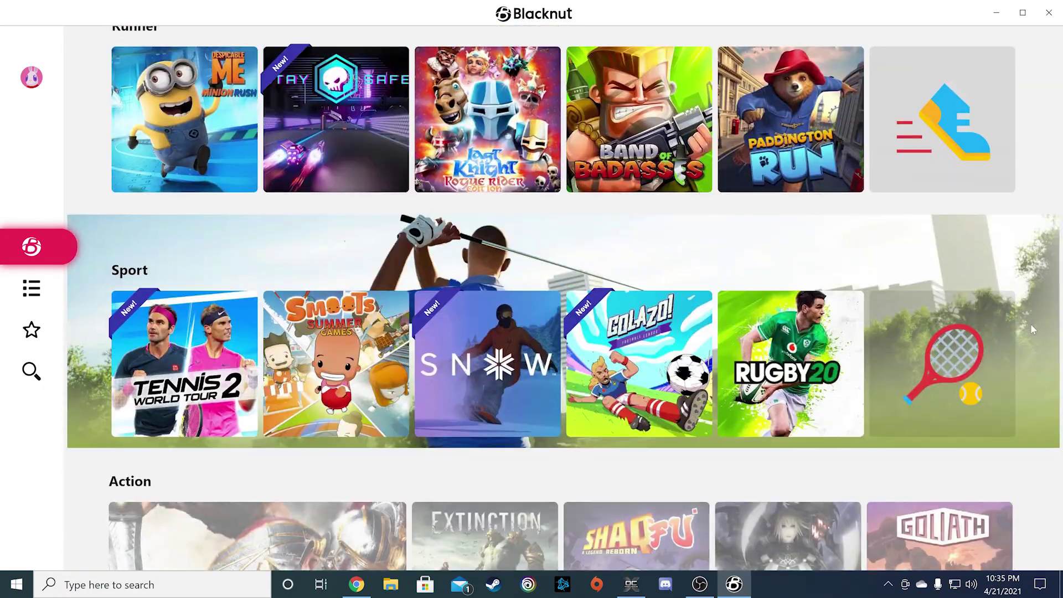
scroll(1031, 324, down, 3)
scroll(1030, 324, down, 4)
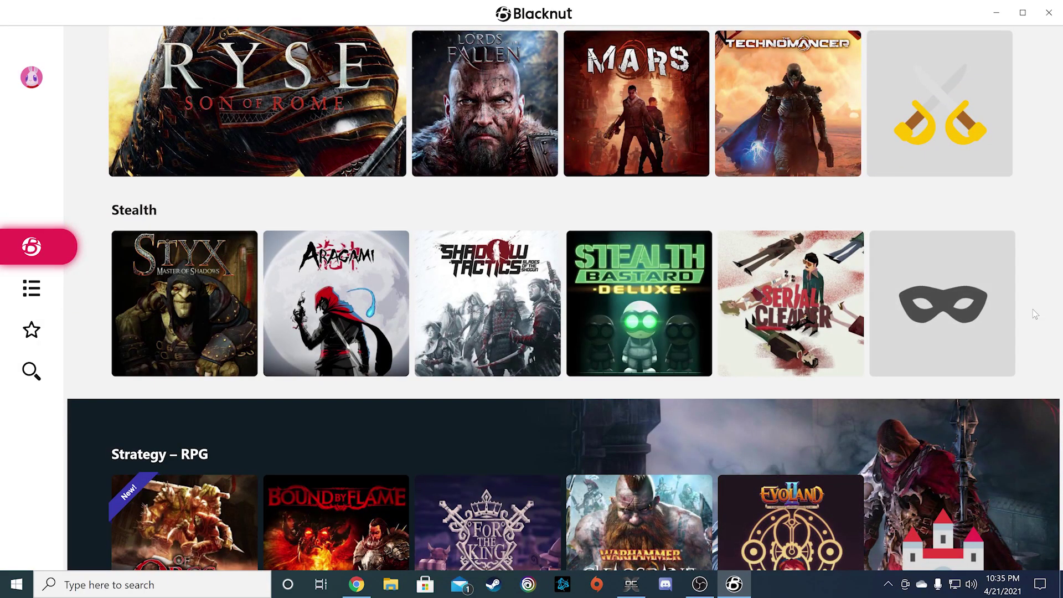
scroll(1032, 307, down, 3)
scroll(1032, 311, down, 12)
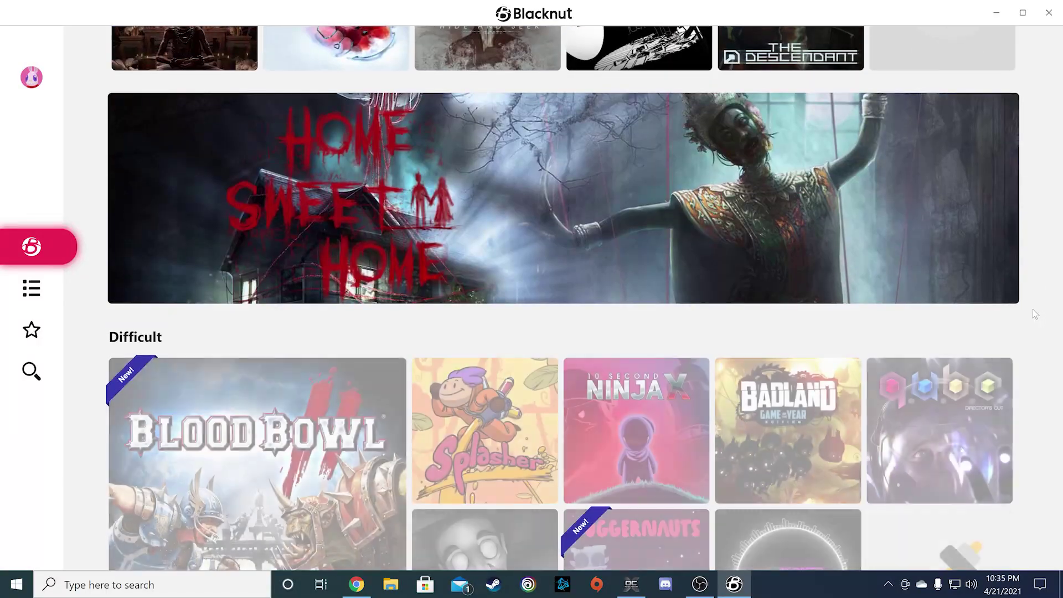
scroll(1031, 309, down, 5)
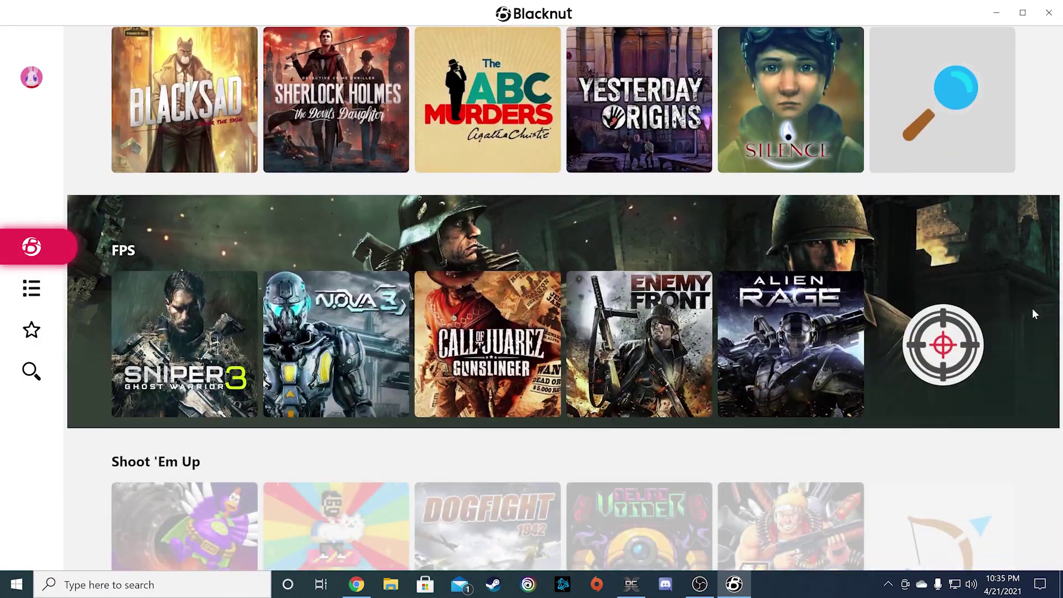
scroll(1033, 310, down, 10)
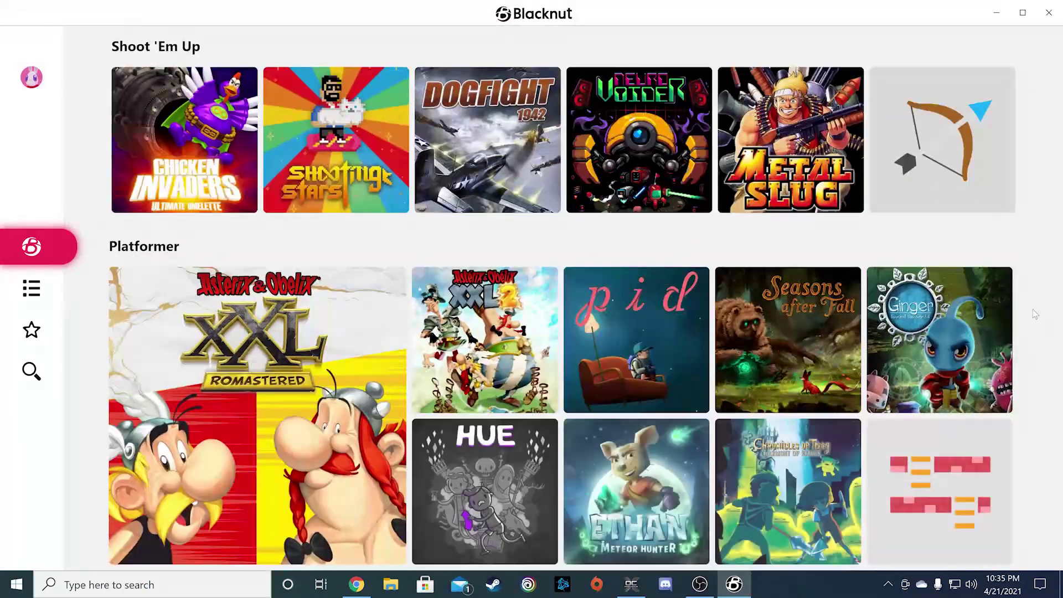
Step: Browse the rest of the home catalog, from Platformer through Arcade, Kids, Puzzle, Multiplayer and Casual to Board games
scroll(1034, 314, down, 5)
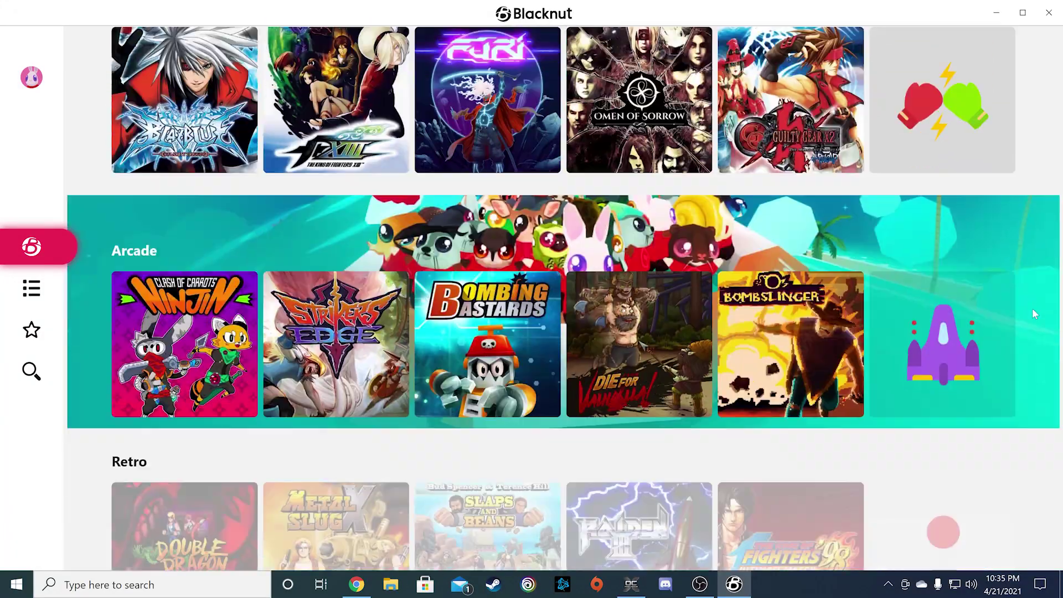
scroll(1035, 314, down, 3)
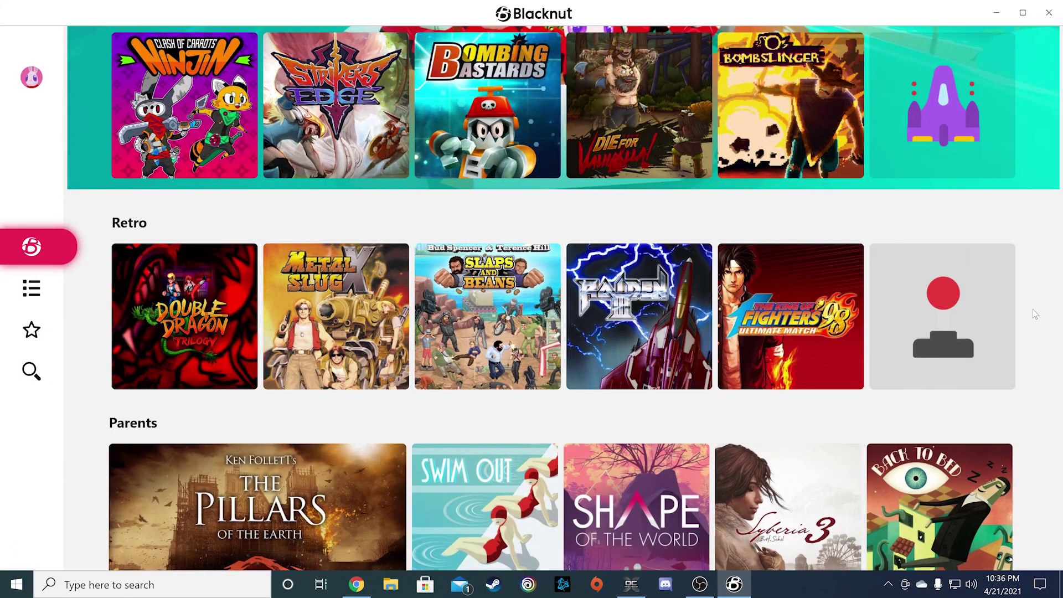
scroll(1035, 314, down, 4)
scroll(1034, 314, down, 4)
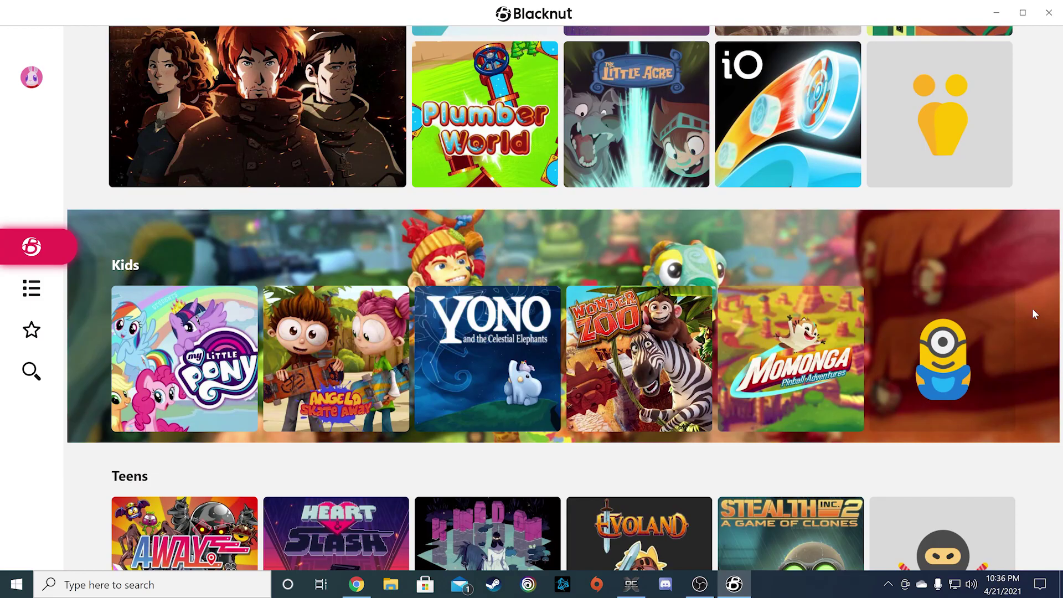
scroll(1033, 313, down, 2)
scroll(1031, 308, down, 5)
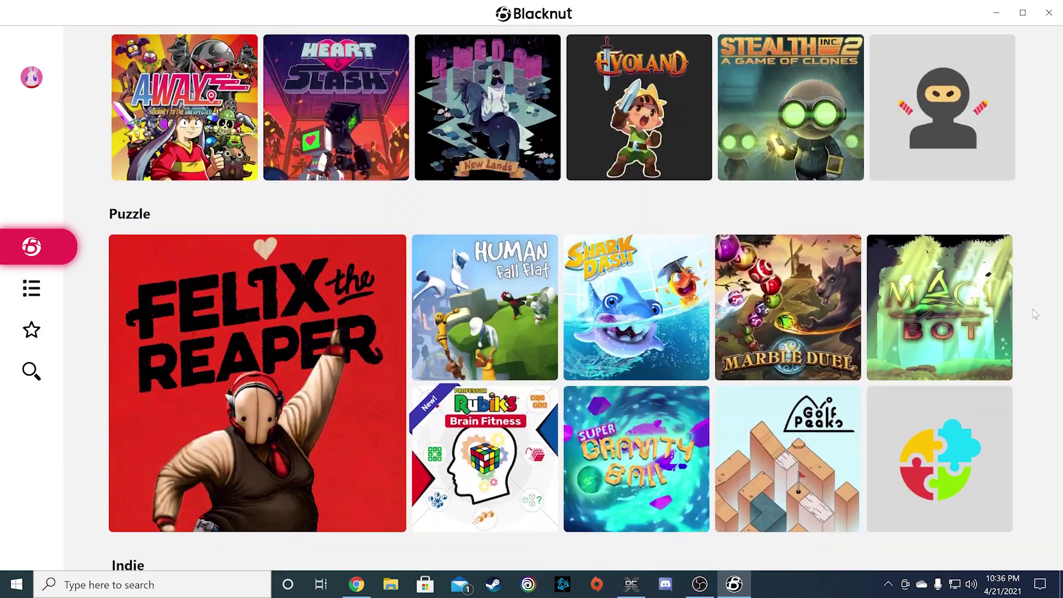
scroll(1032, 309, down, 9)
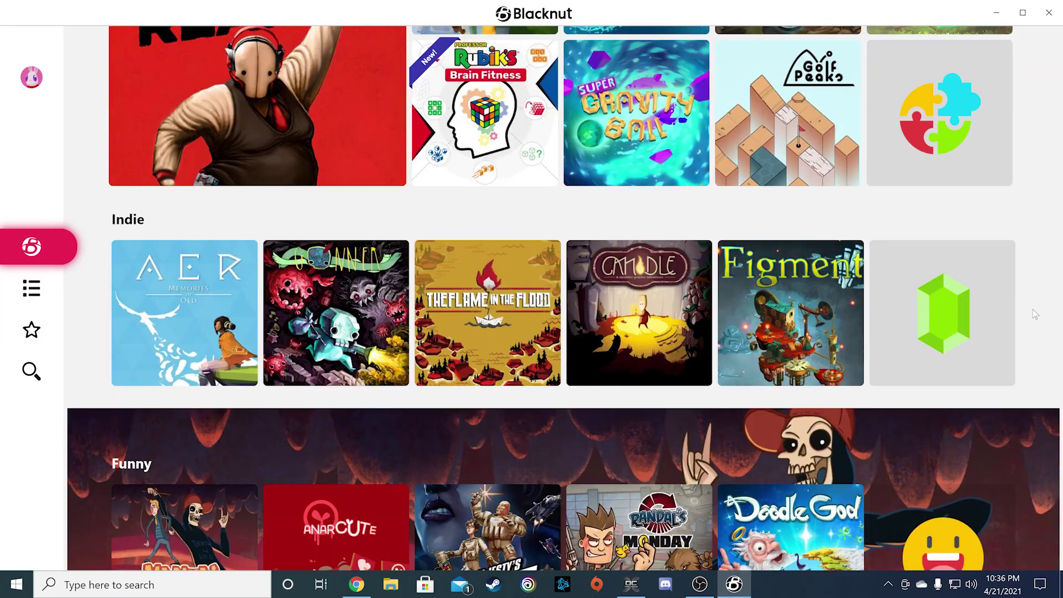
scroll(1032, 308, down, 7)
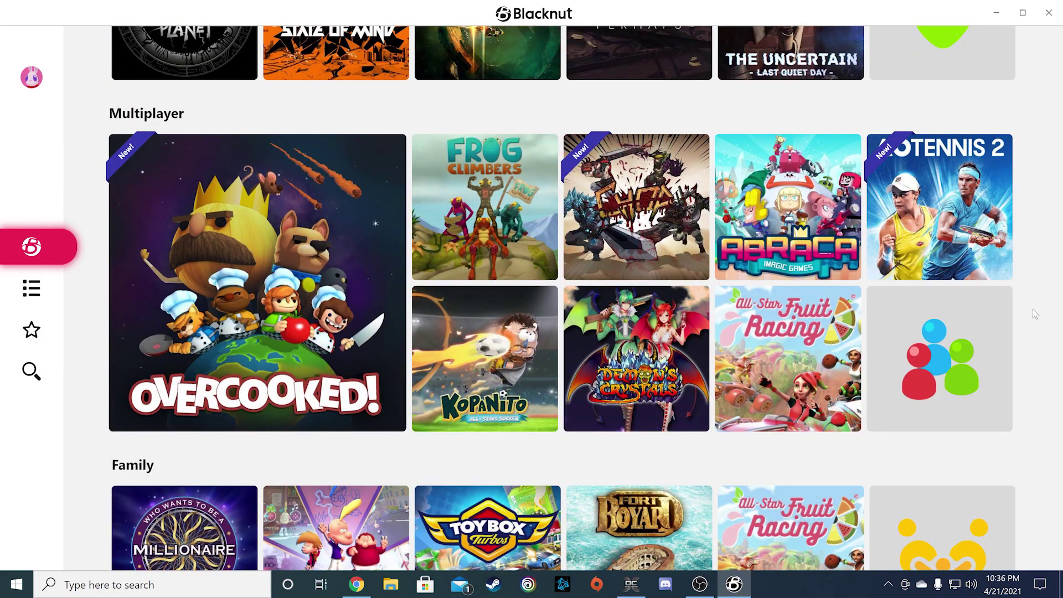
scroll(1044, 369, down, 6)
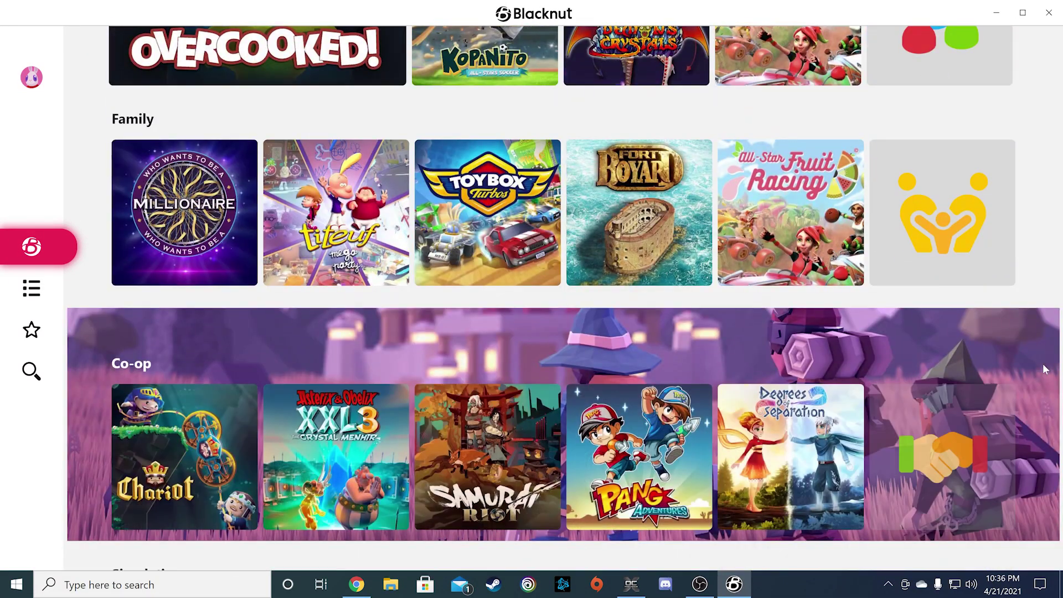
scroll(1045, 370, down, 12)
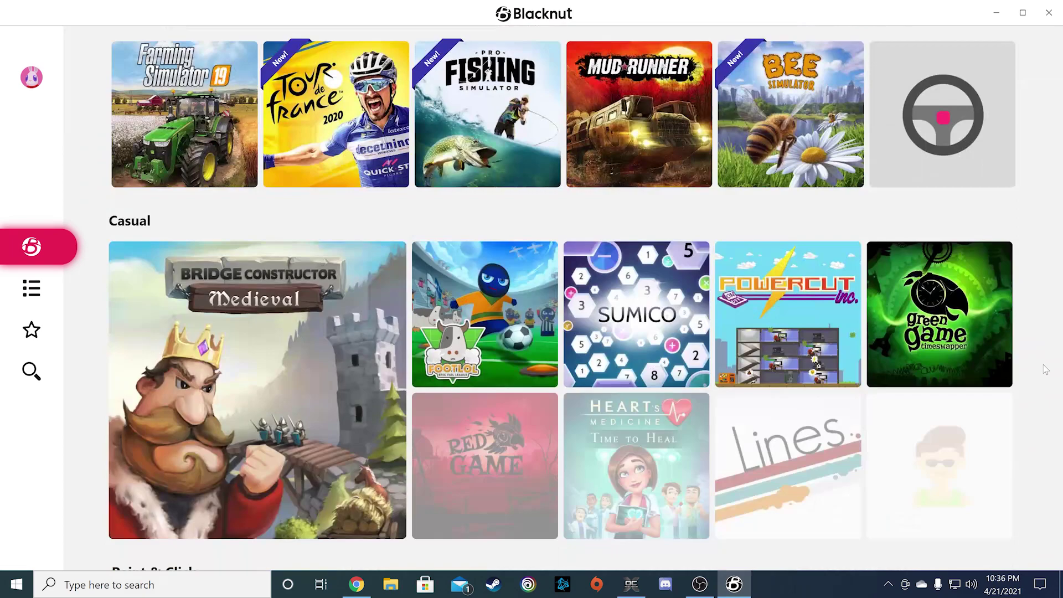
scroll(1044, 370, down, 5)
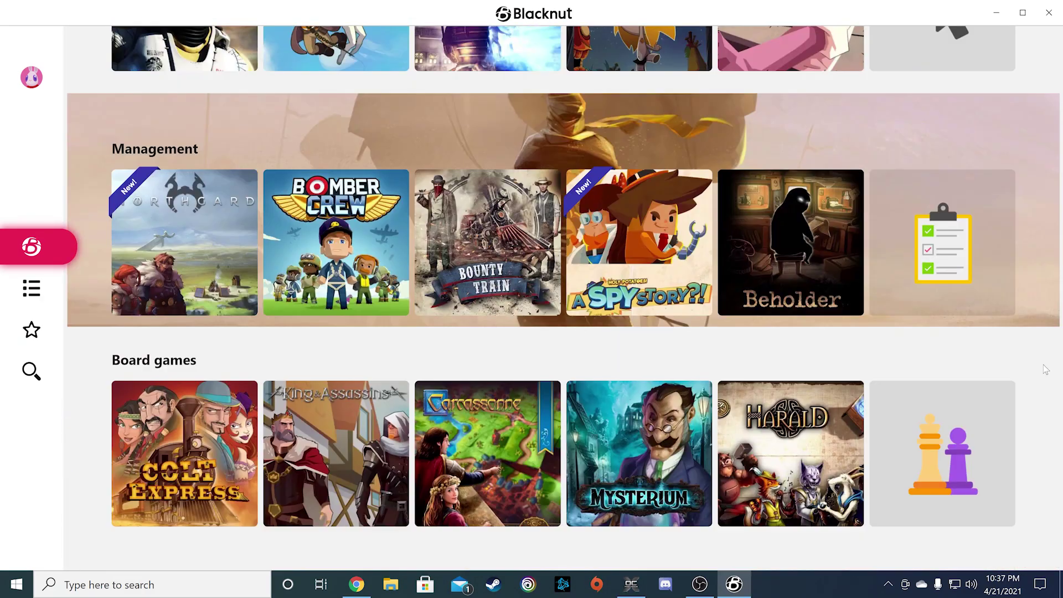
scroll(1045, 369, up, 3)
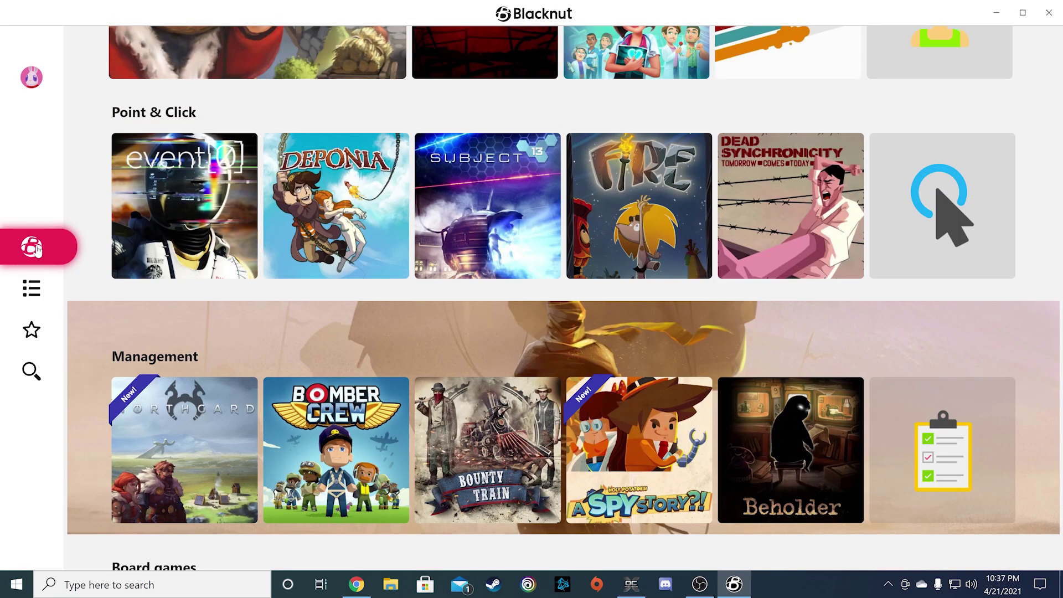
Step: Open the Browse page and look through the full list of game categories, from Parents and Racing to Board games
click(31, 289)
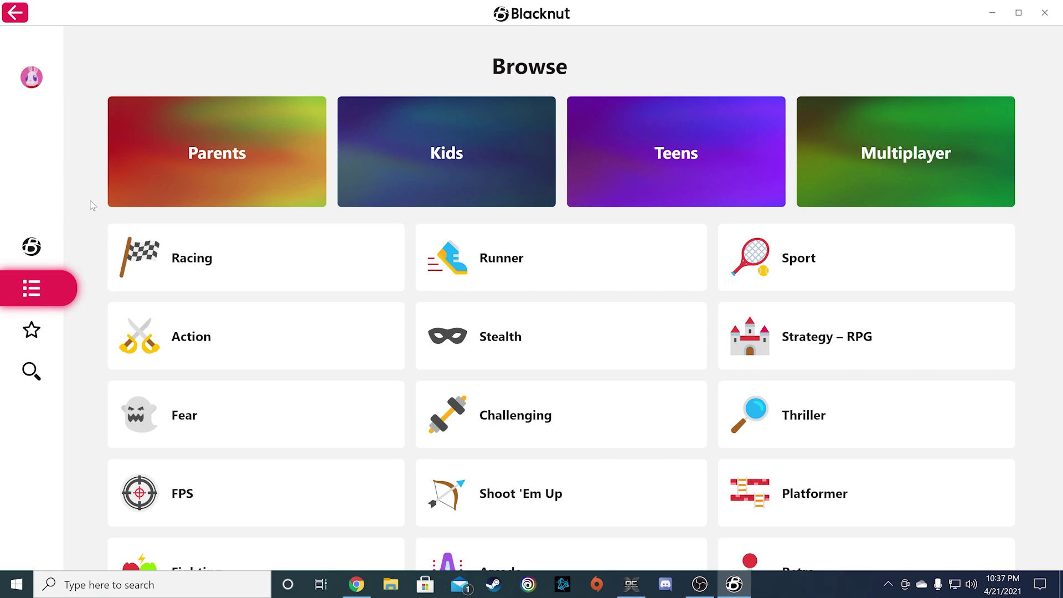
scroll(90, 202, down, 6)
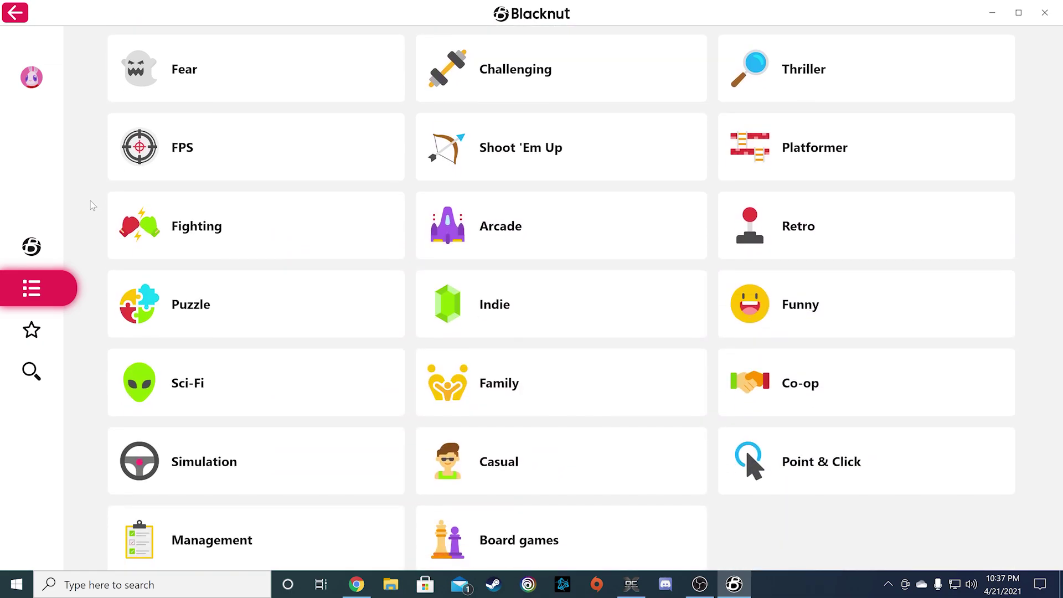
scroll(91, 200, up, 6)
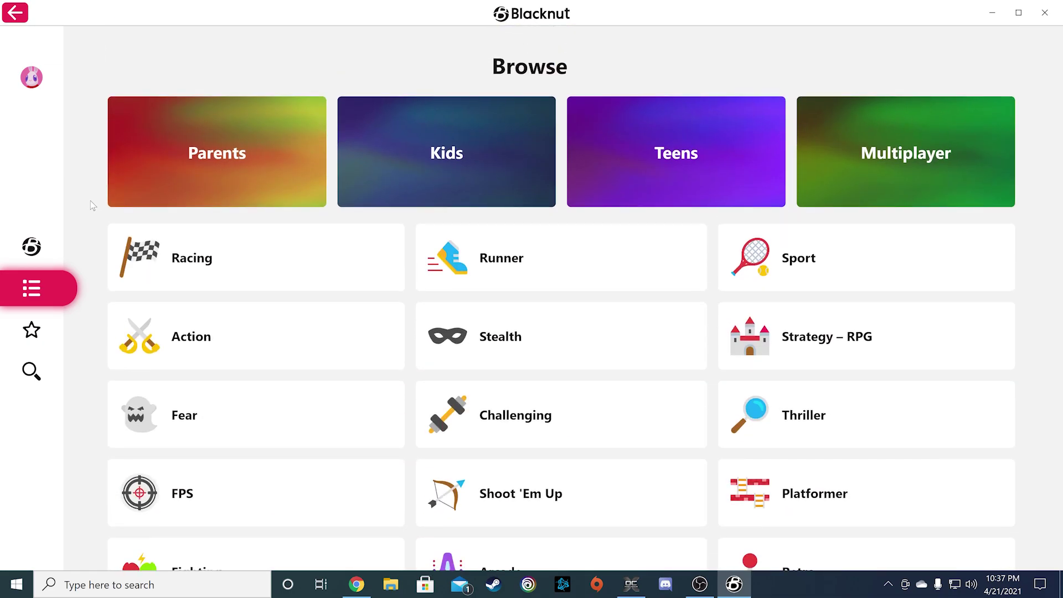
Step: View the My list page, and open the Search page with its genre filters
click(26, 335)
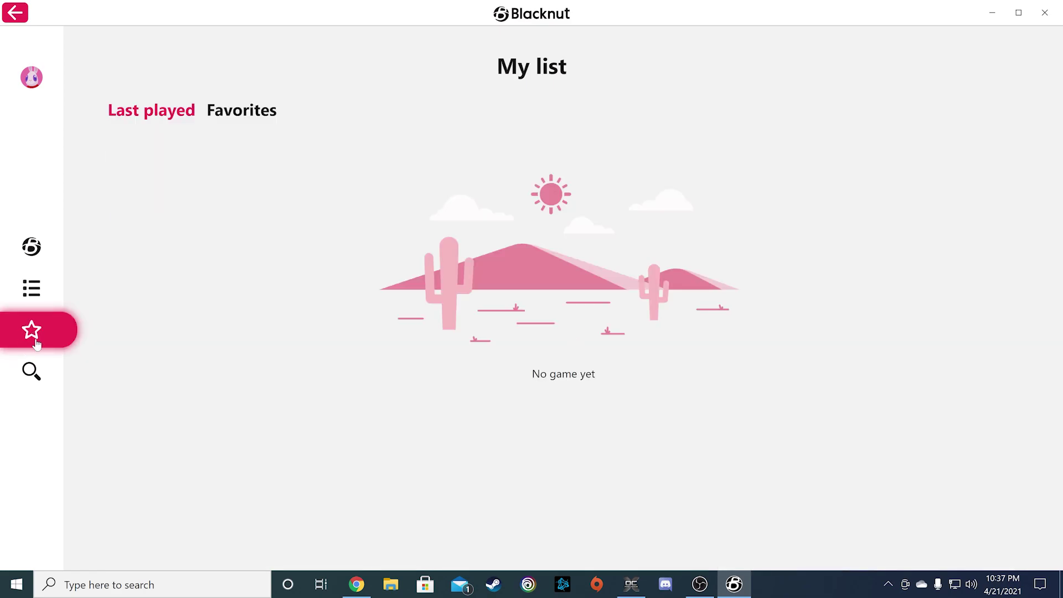
click(34, 378)
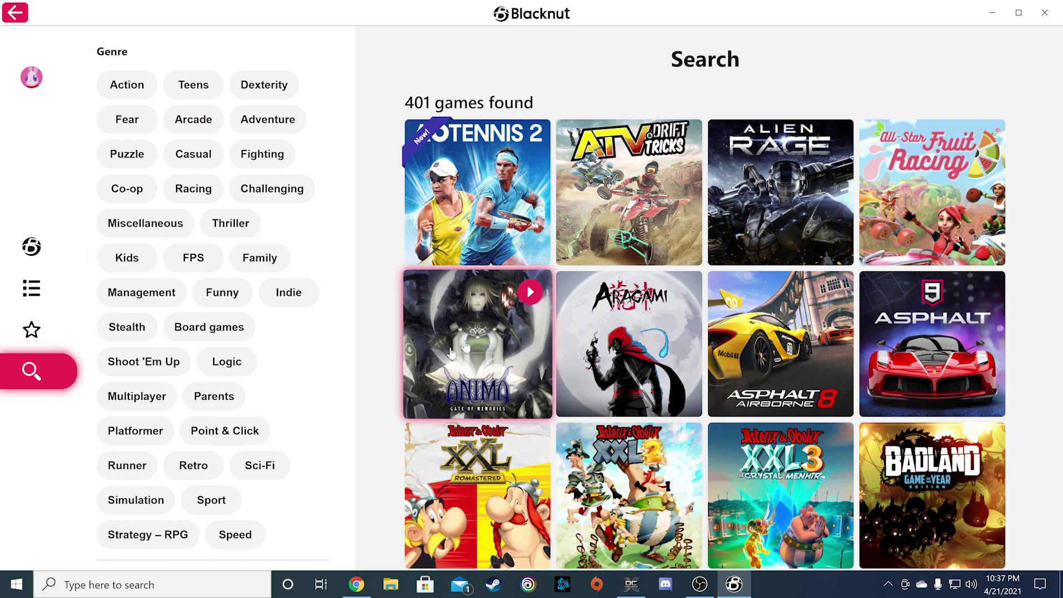
Step: Open the user profile settings and view the Account management and Personalization sections
click(31, 77)
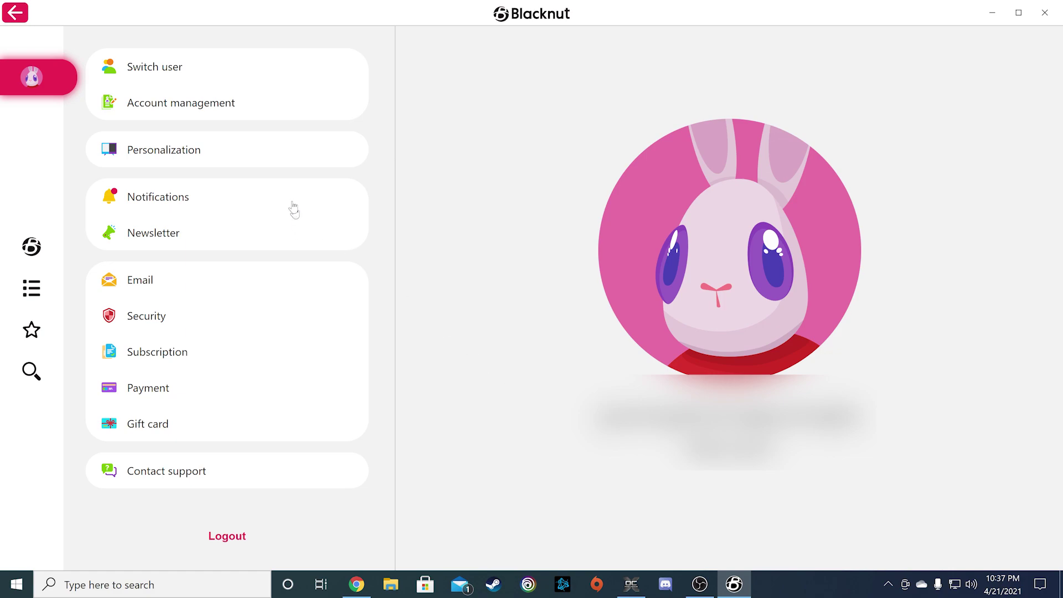
click(164, 103)
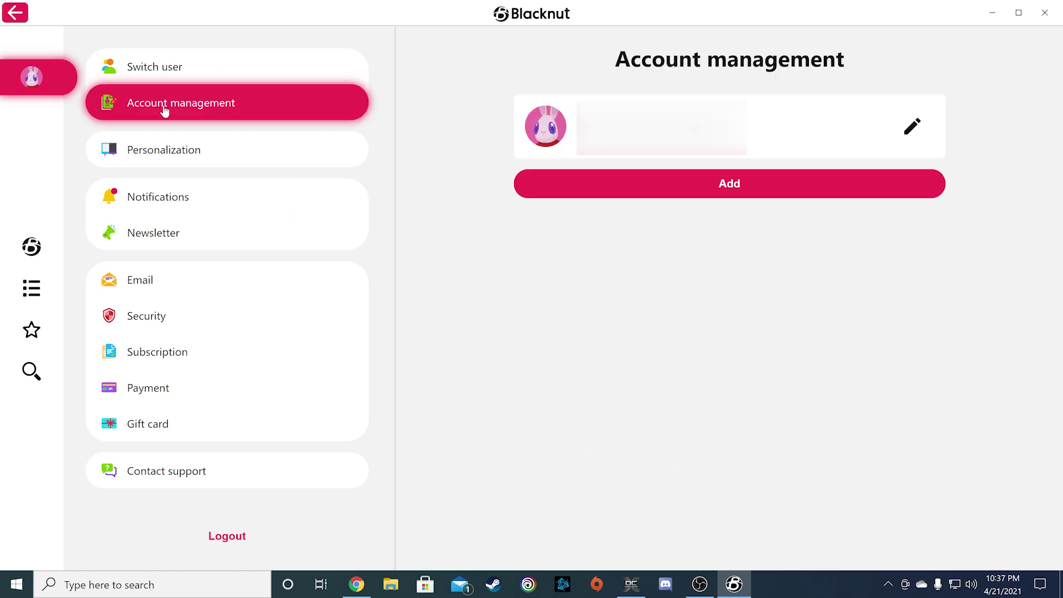
click(164, 149)
click(844, 230)
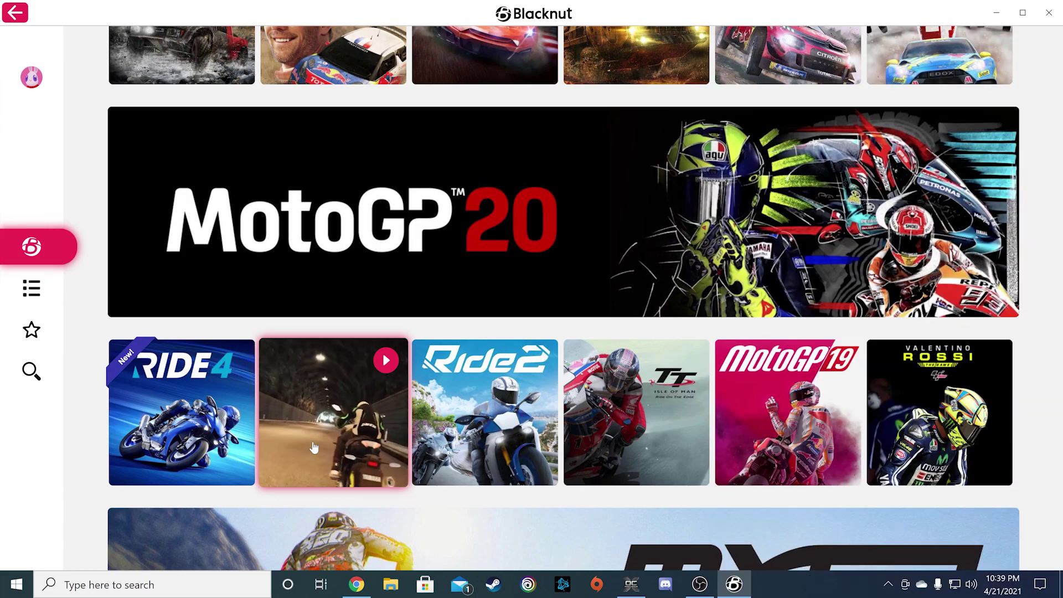
Step: Open the RIDE 3 page from the motorcycle racing titles and examine its description, details and similar game suggestions
click(317, 459)
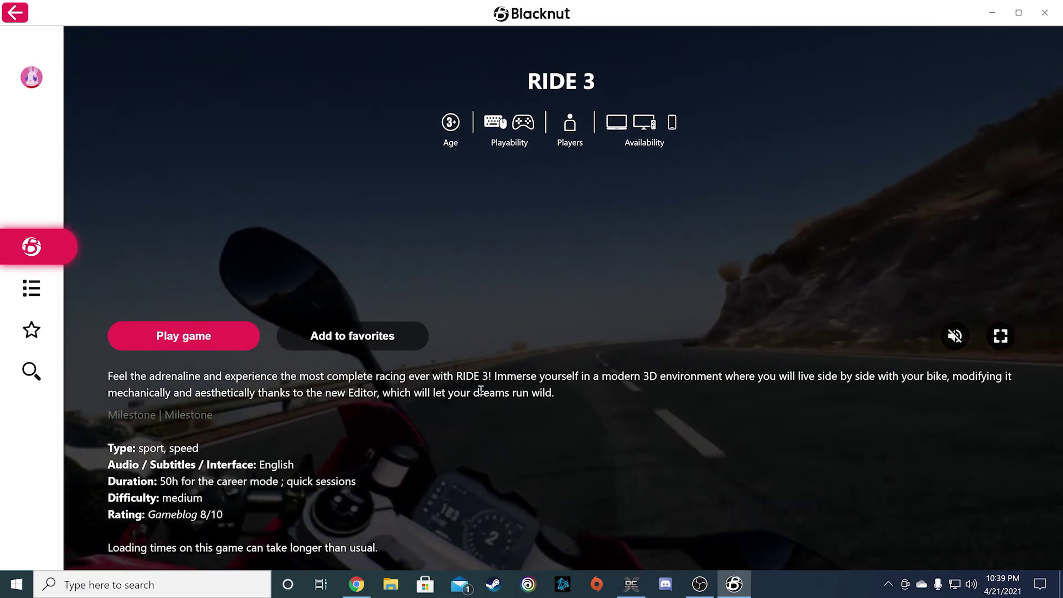
scroll(480, 391, down, 3)
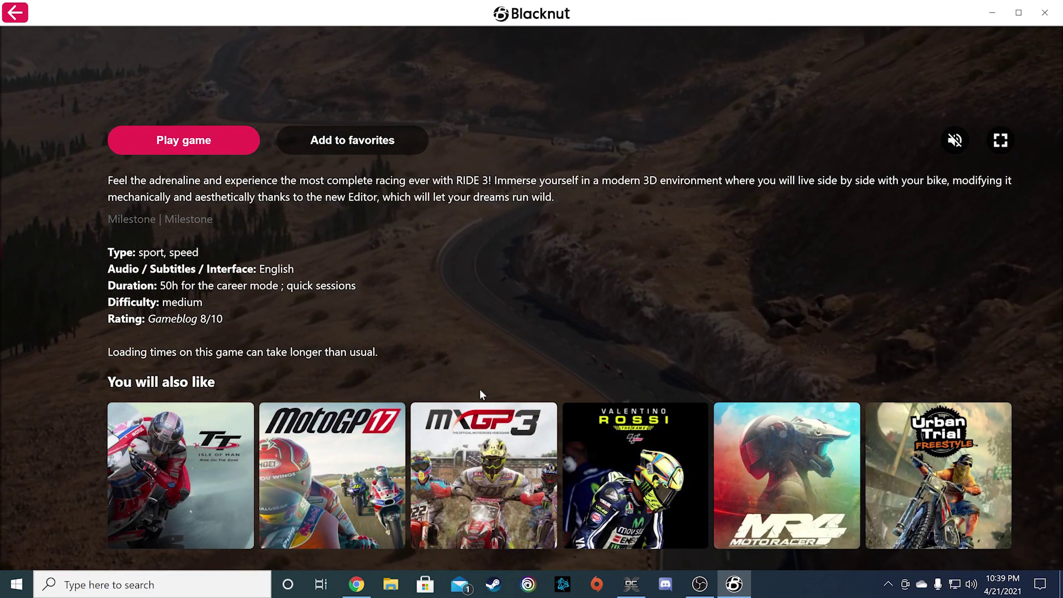
scroll(479, 389, up, 1)
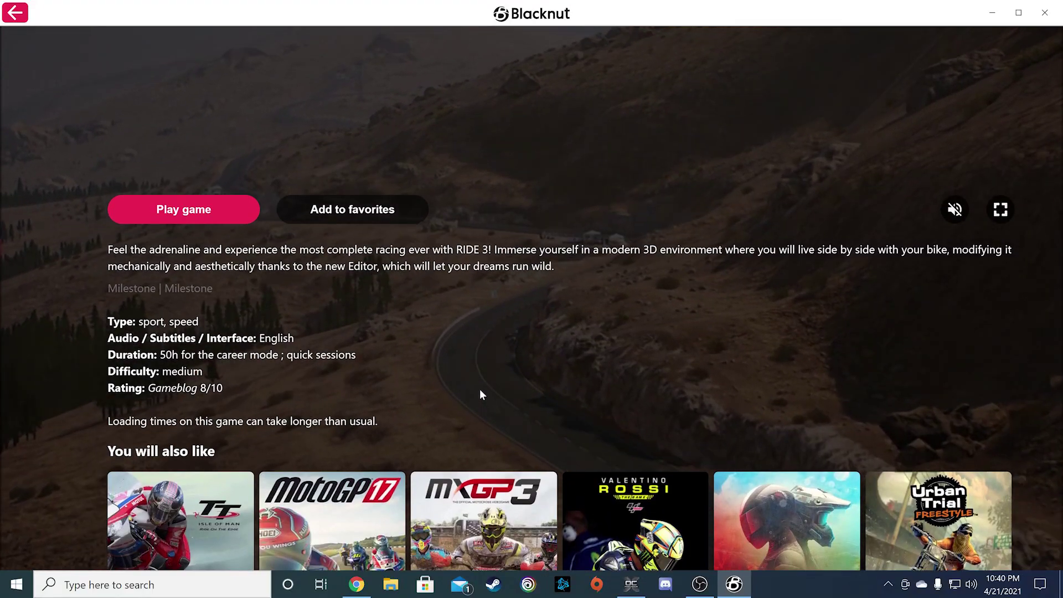
scroll(480, 389, up, 2)
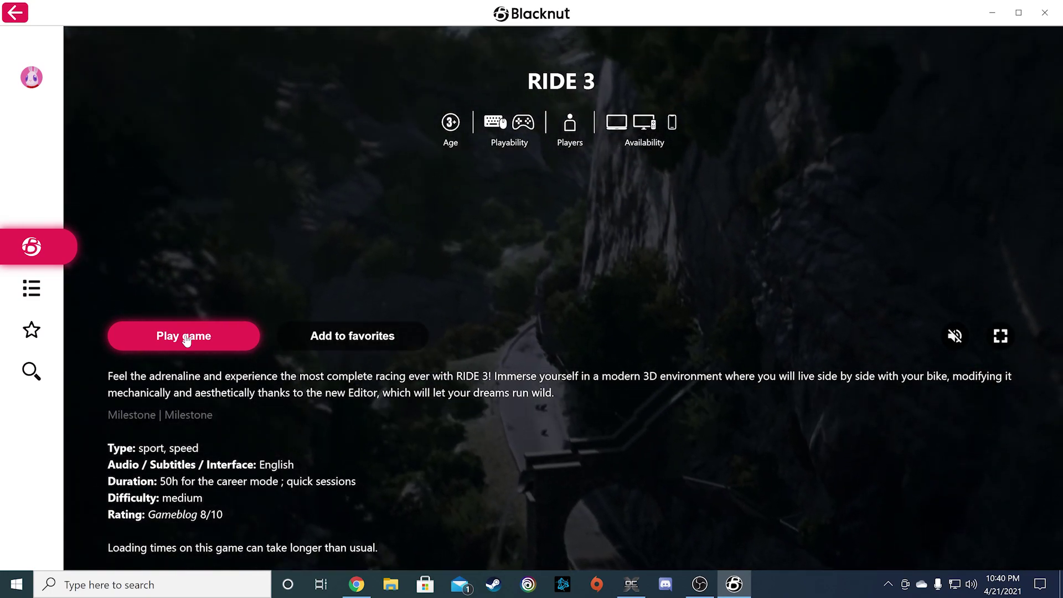
Step: Launch RIDE 3 to play it, and leave its game page when done
click(186, 339)
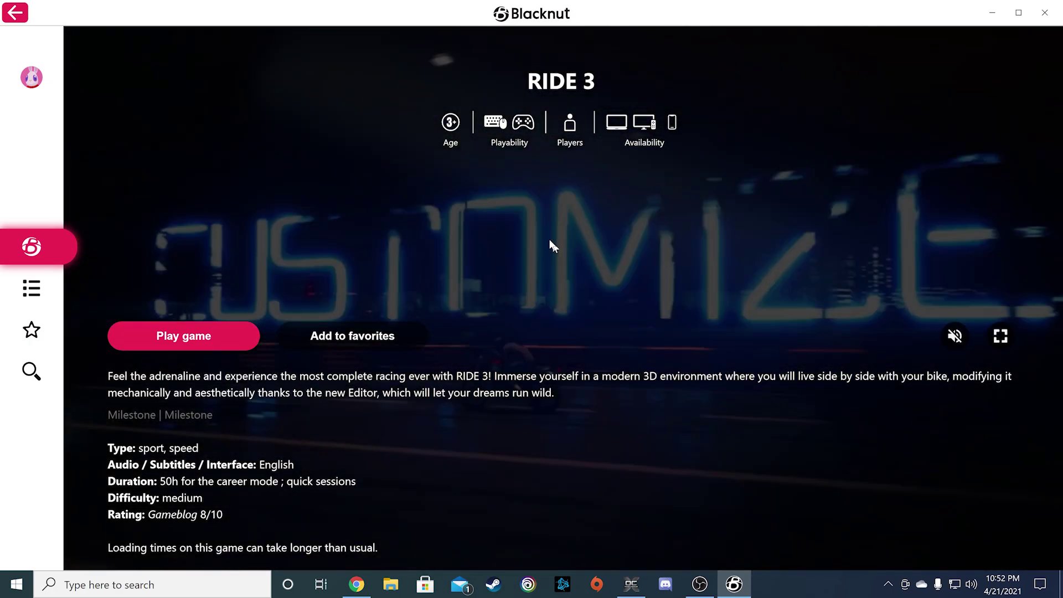
click(16, 13)
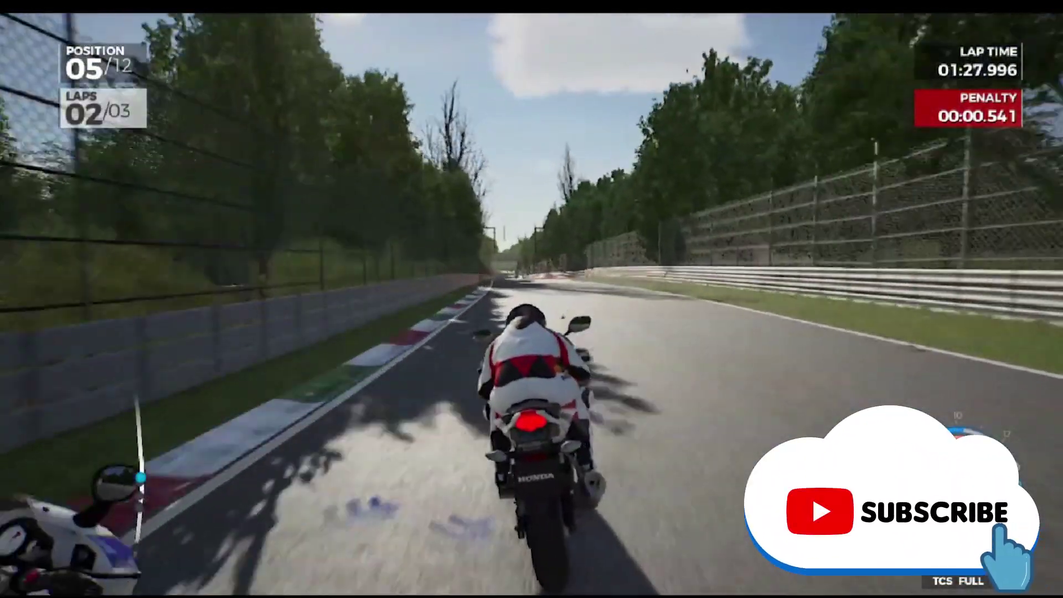
key(c)
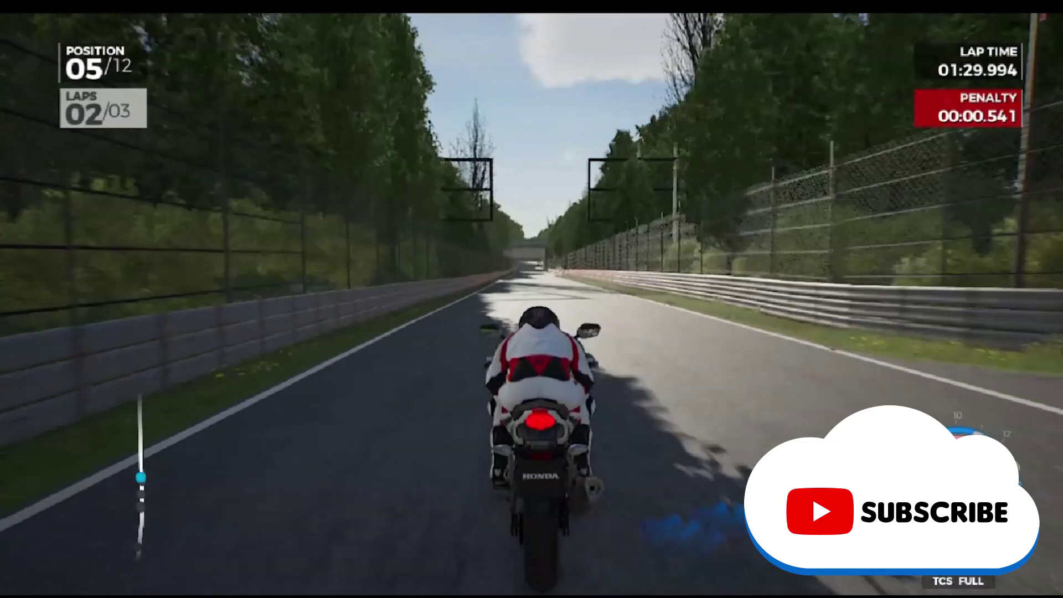